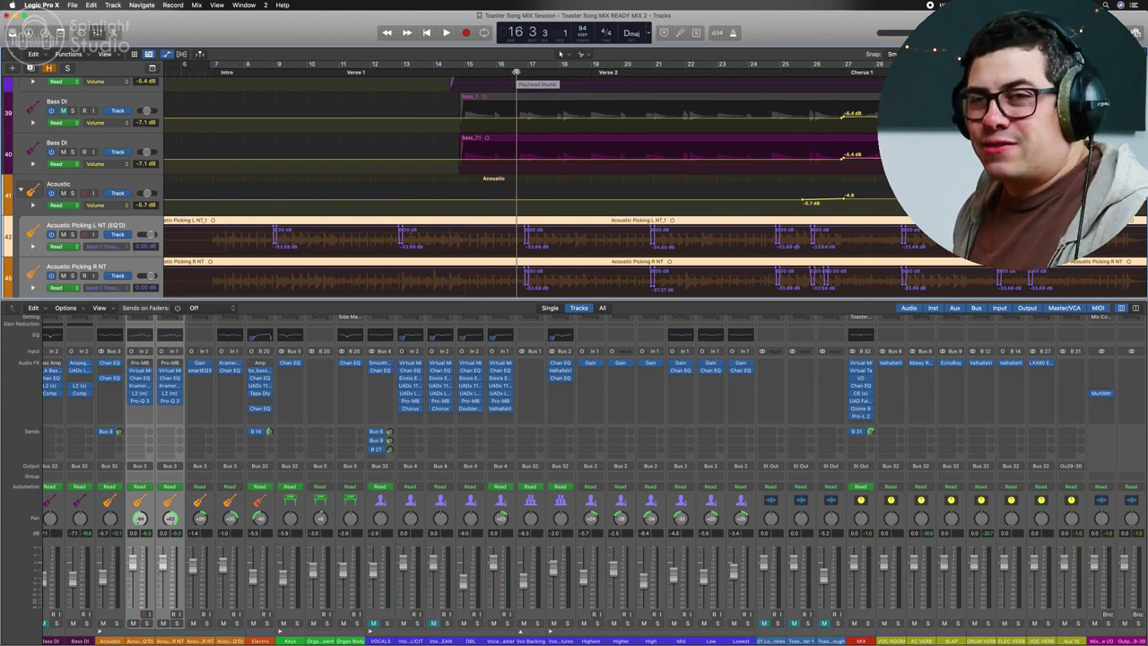
# Step: Play the song from bar 15 to hear the acoustic picking tracks and their volume dips
pyautogui.press('space')
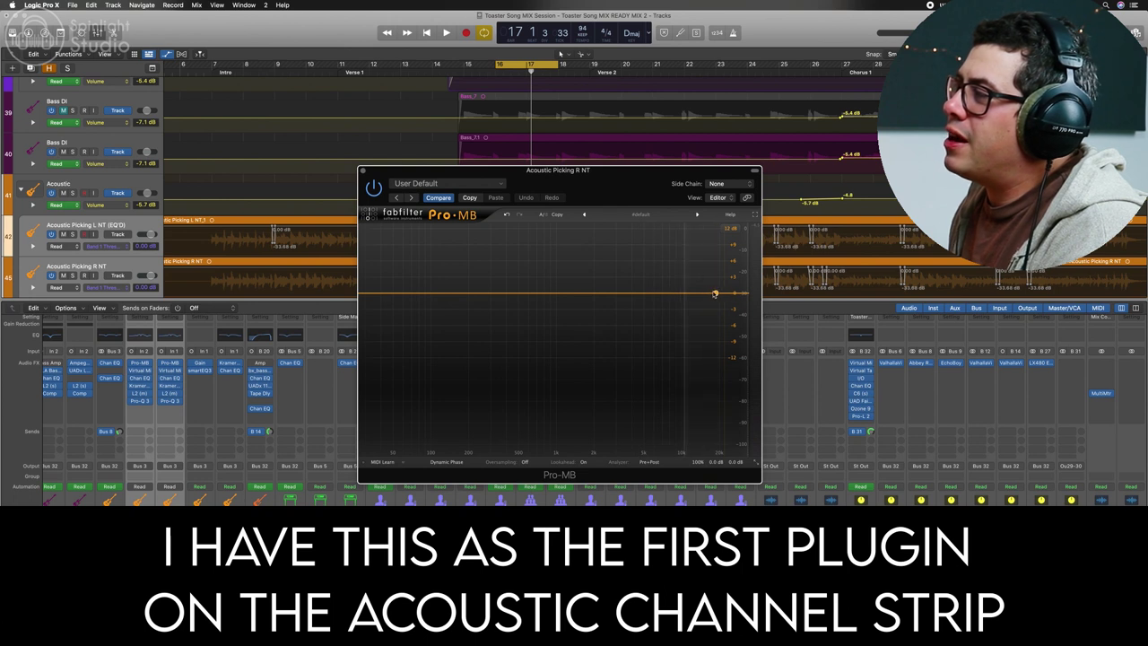
# Step: Add a Pro-MB band starting near 2 kHz with its range at -30 dB
pyautogui.click(715, 294)
pyautogui.moveTo(708, 292); pyautogui.dragTo(551, 253)
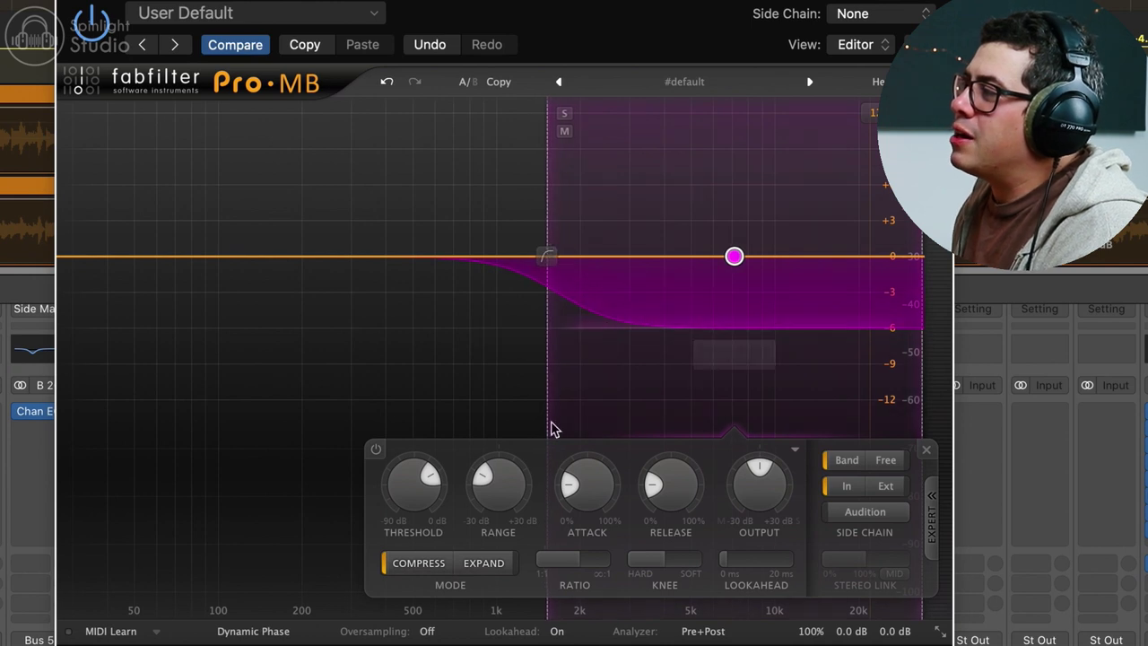
pyautogui.moveTo(484, 478); pyautogui.dragTo(483, 525)
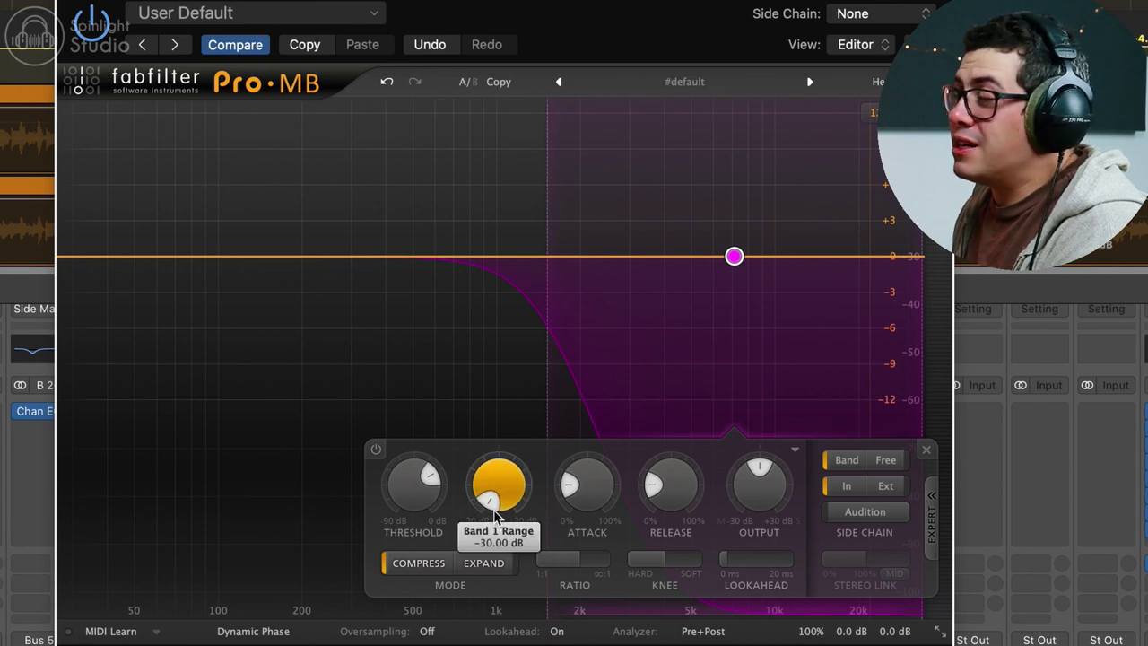
# Step: Set the band's attack and release to 0% and show the expert side-chain options
pyautogui.moveTo(583, 489); pyautogui.dragTo(579, 616)
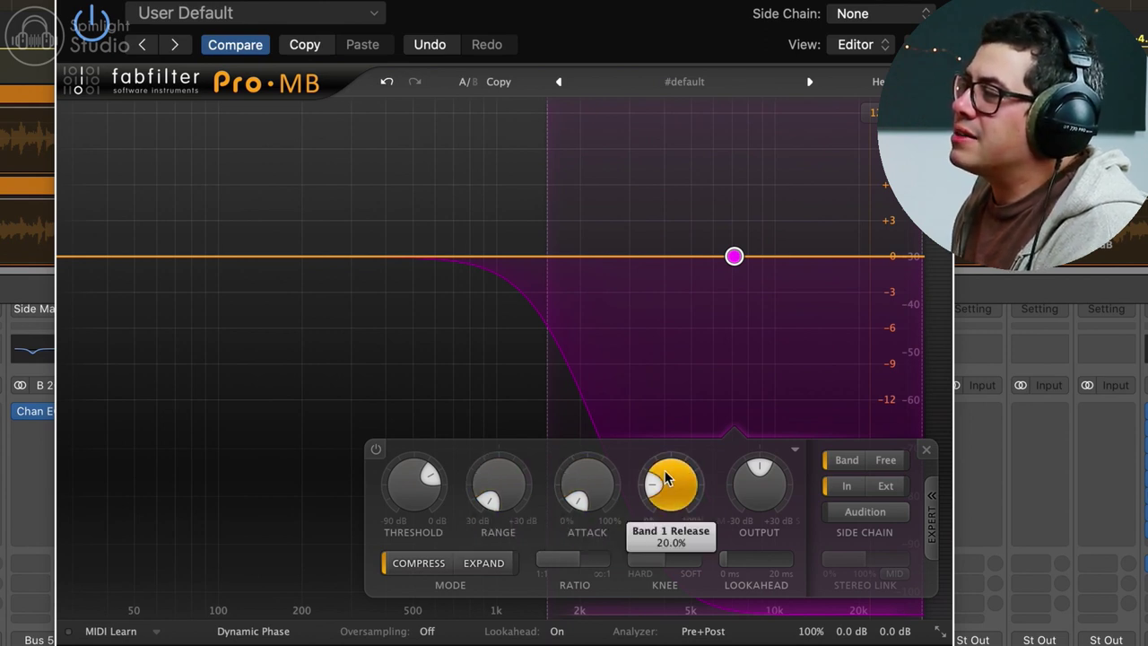
pyautogui.moveTo(661, 478); pyautogui.dragTo(649, 588)
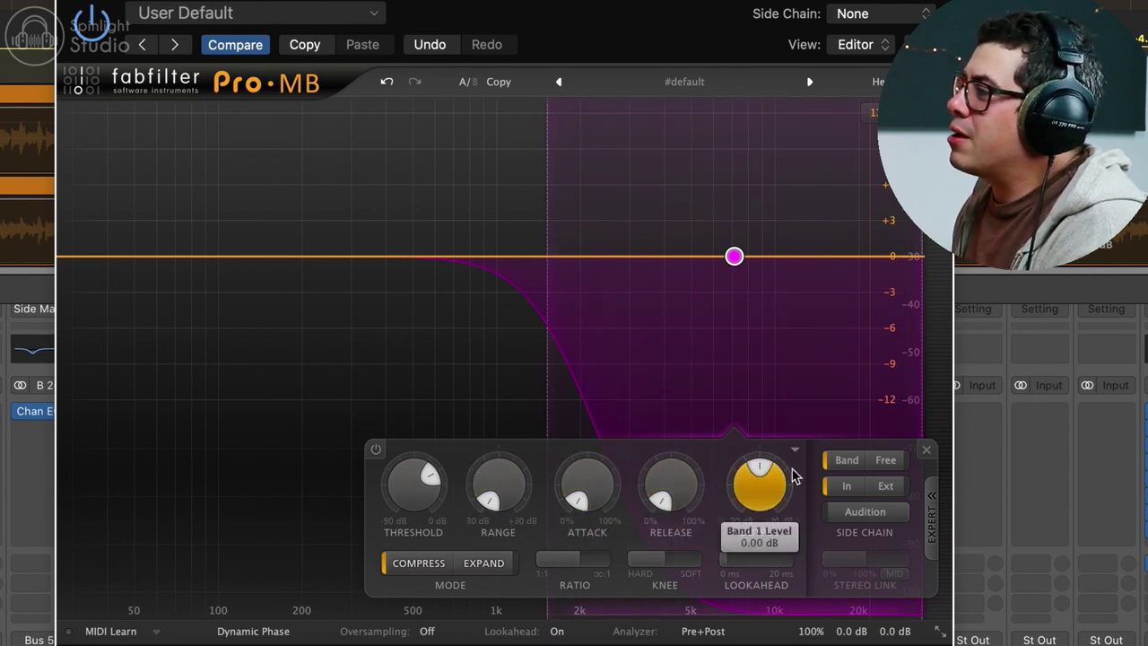
pyautogui.click(929, 515)
pyautogui.click(929, 518)
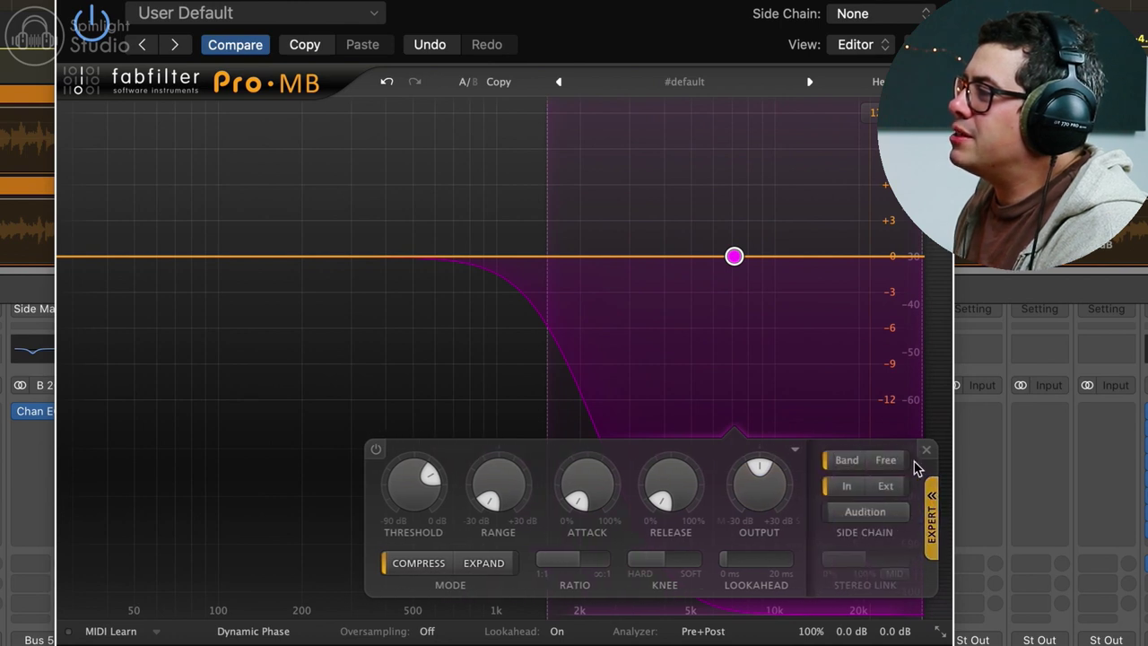
# Step: Switch the side-chain to Free and narrow its listening range to about 2–5 kHz during playback
pyautogui.click(888, 461)
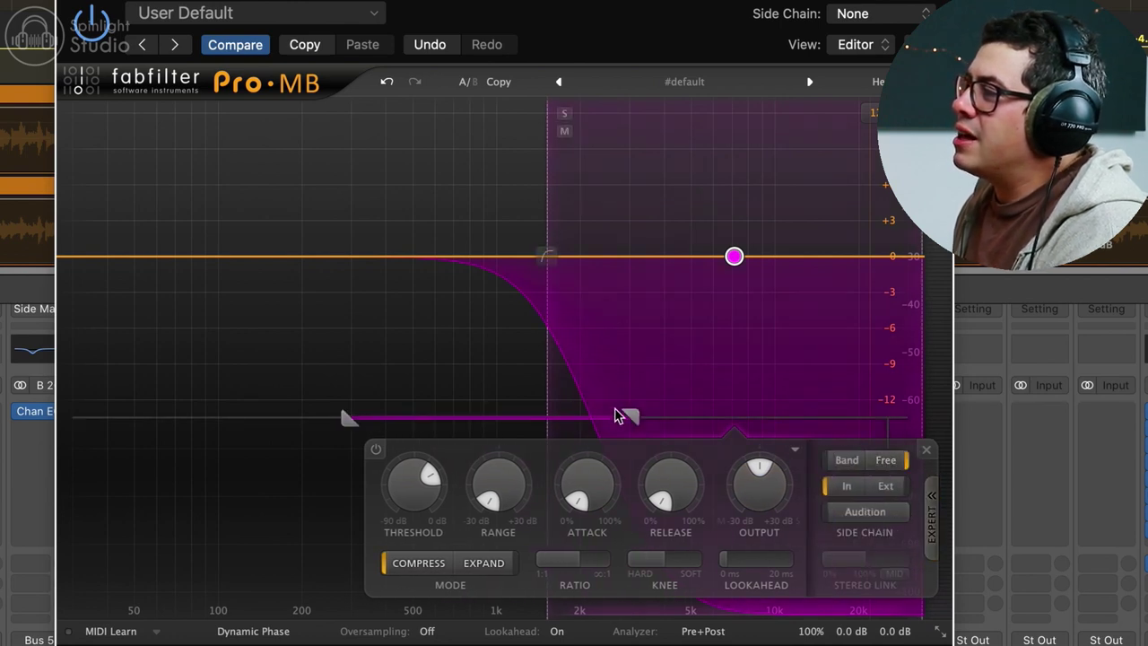
pyautogui.moveTo(630, 418); pyautogui.dragTo(517, 422)
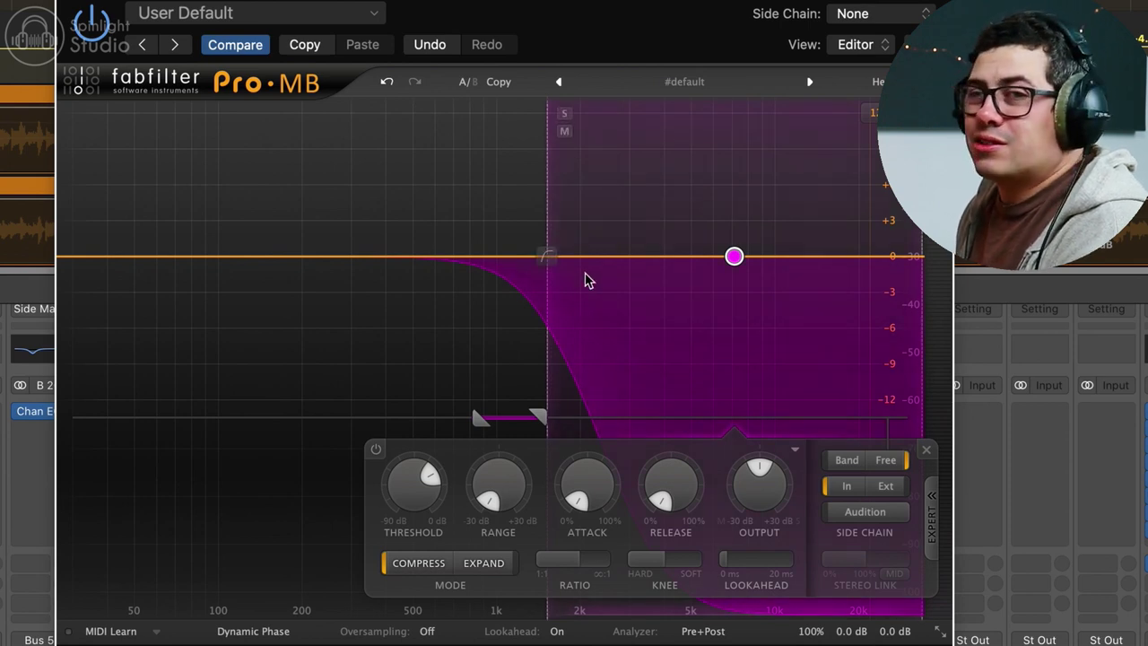
pyautogui.press('space')
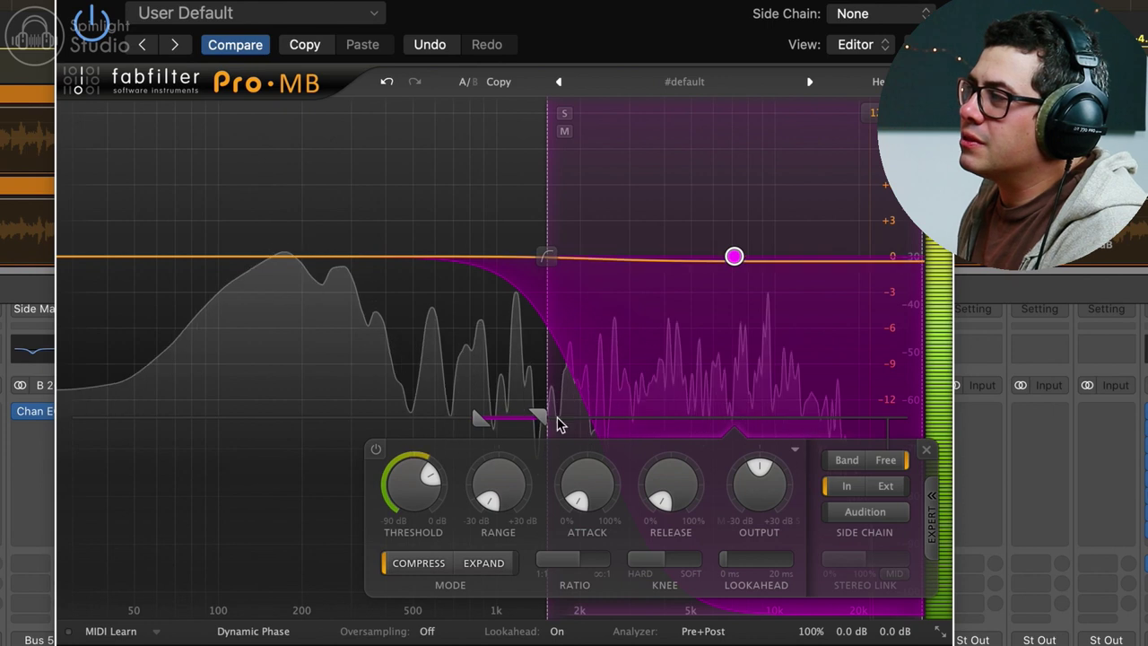
pyautogui.moveTo(555, 423); pyautogui.dragTo(598, 411)
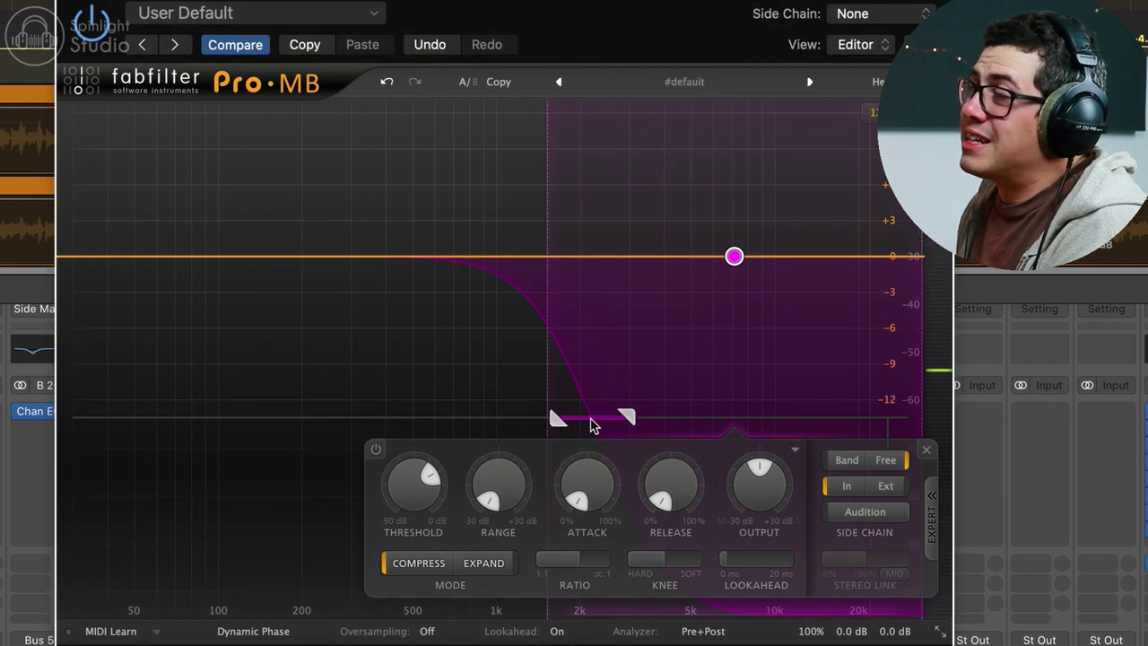
# Step: Try the band's high crossover at about 5 kHz, then return it to 30000 Hz
pyautogui.scroll(-2, 594, 421)
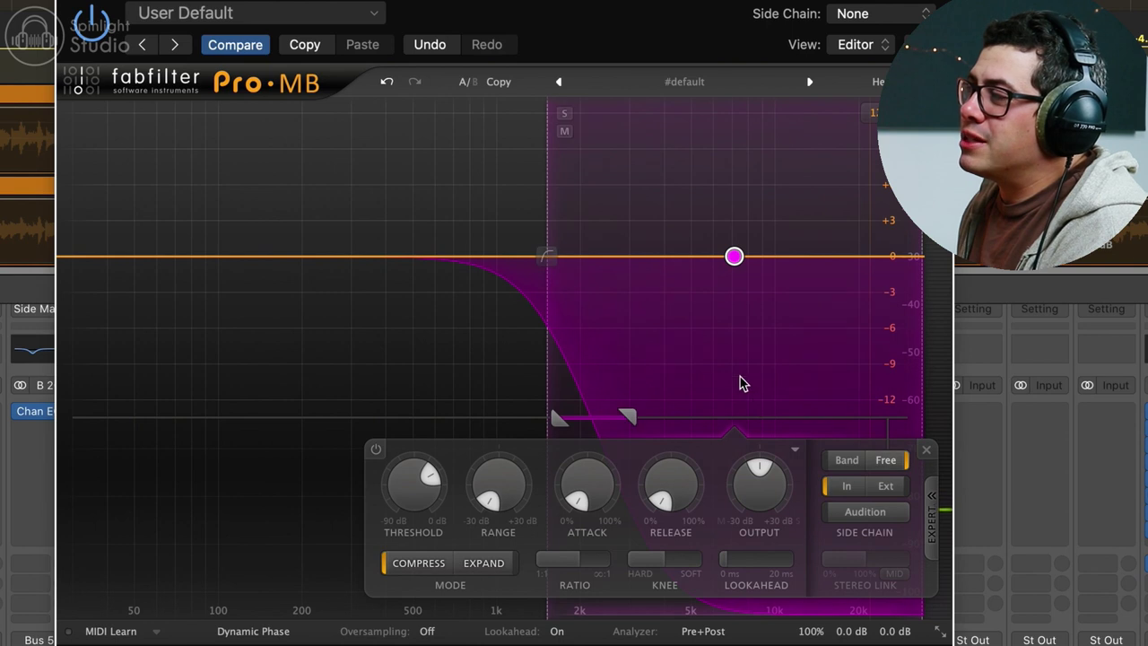
pyautogui.moveTo(927, 256); pyautogui.dragTo(681, 264)
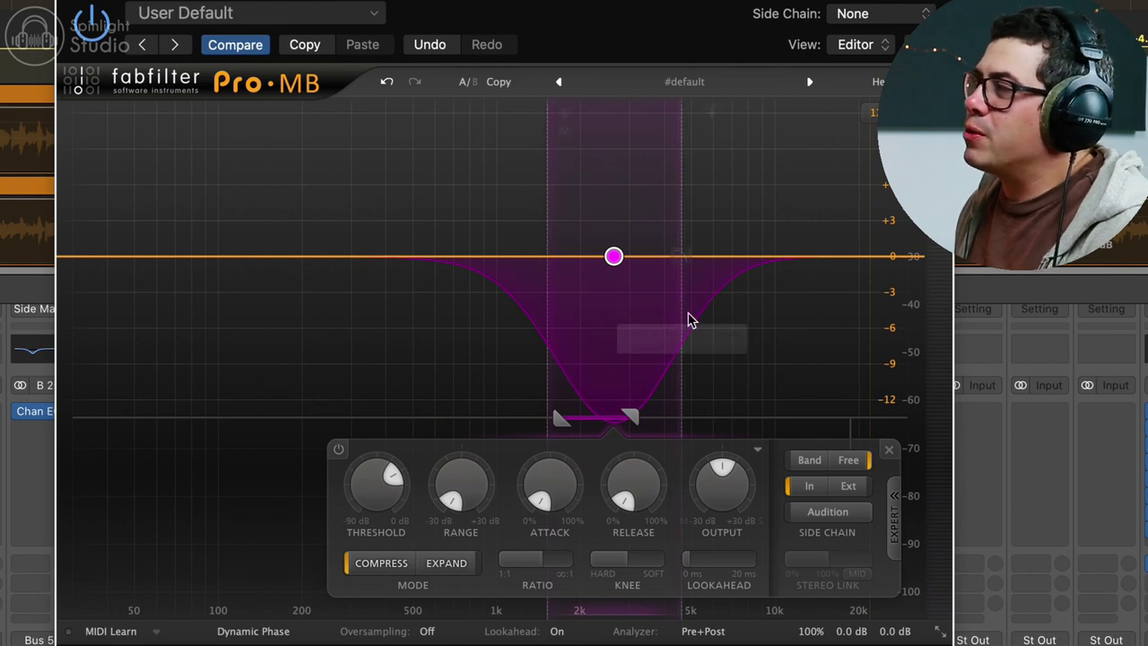
pyautogui.moveTo(681, 256); pyautogui.dragTo(917, 256)
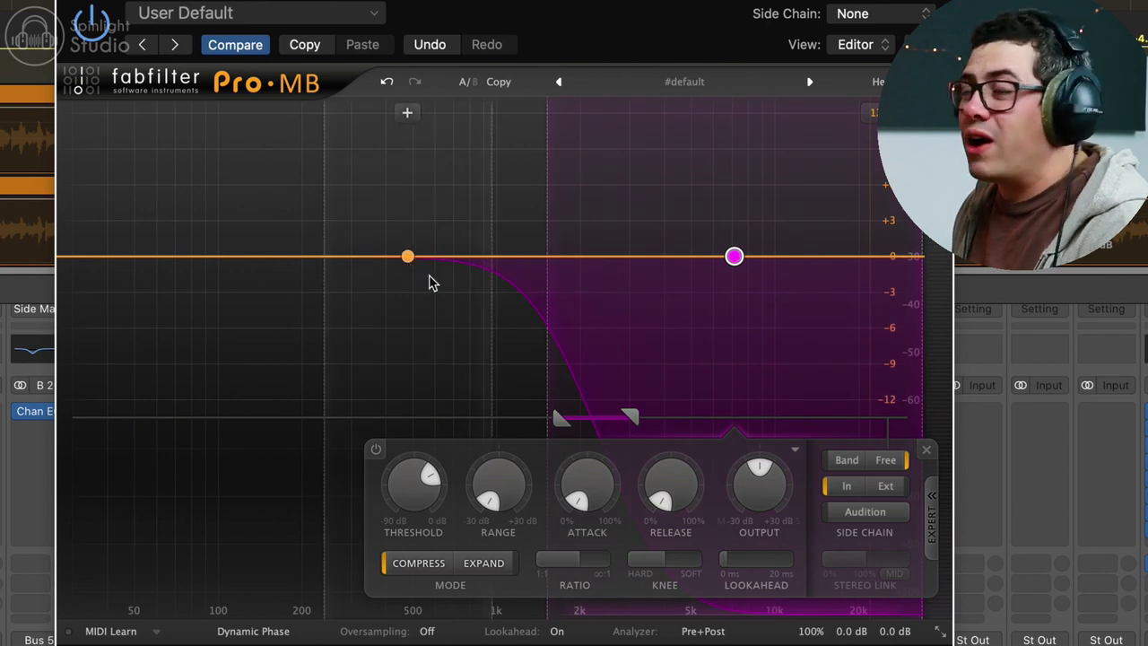
# Step: During playback, lower the band's threshold and bring the low crossover down to about 1.1 kHz
pyautogui.press('space')
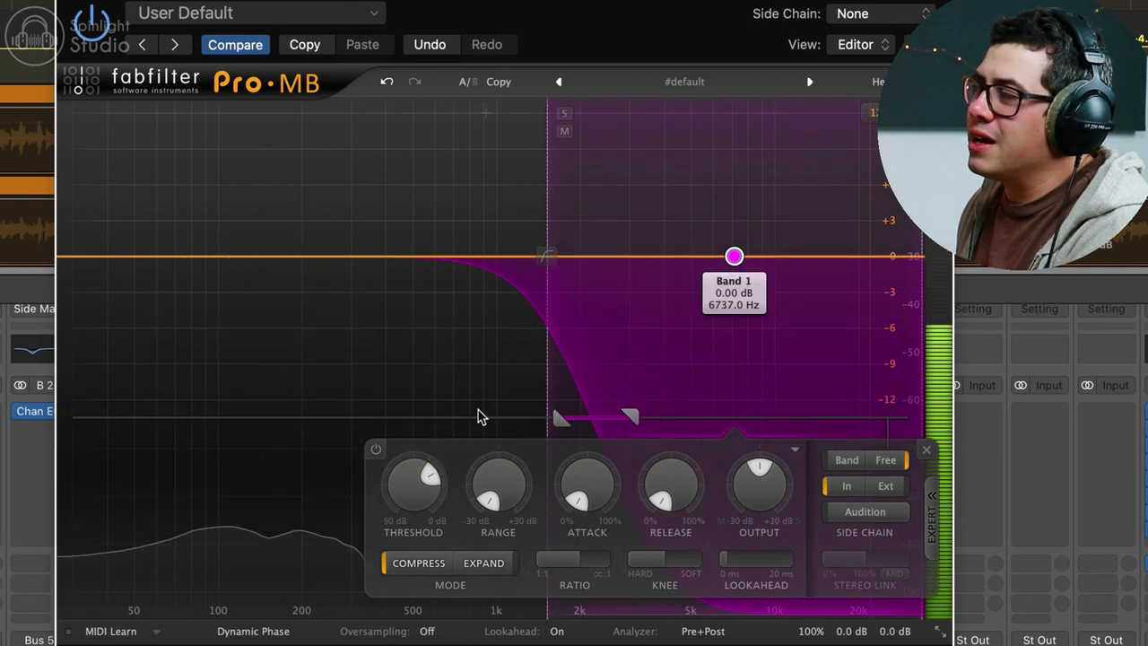
pyautogui.moveTo(439, 478); pyautogui.dragTo(439, 542)
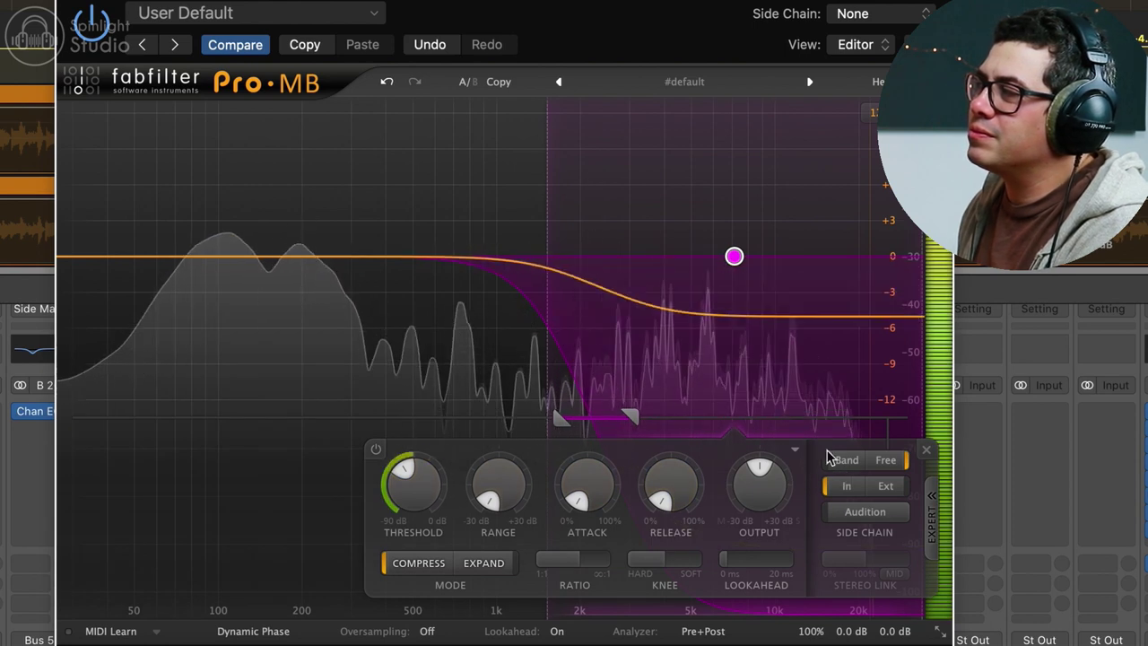
pyautogui.moveTo(546, 258); pyautogui.dragTo(525, 260)
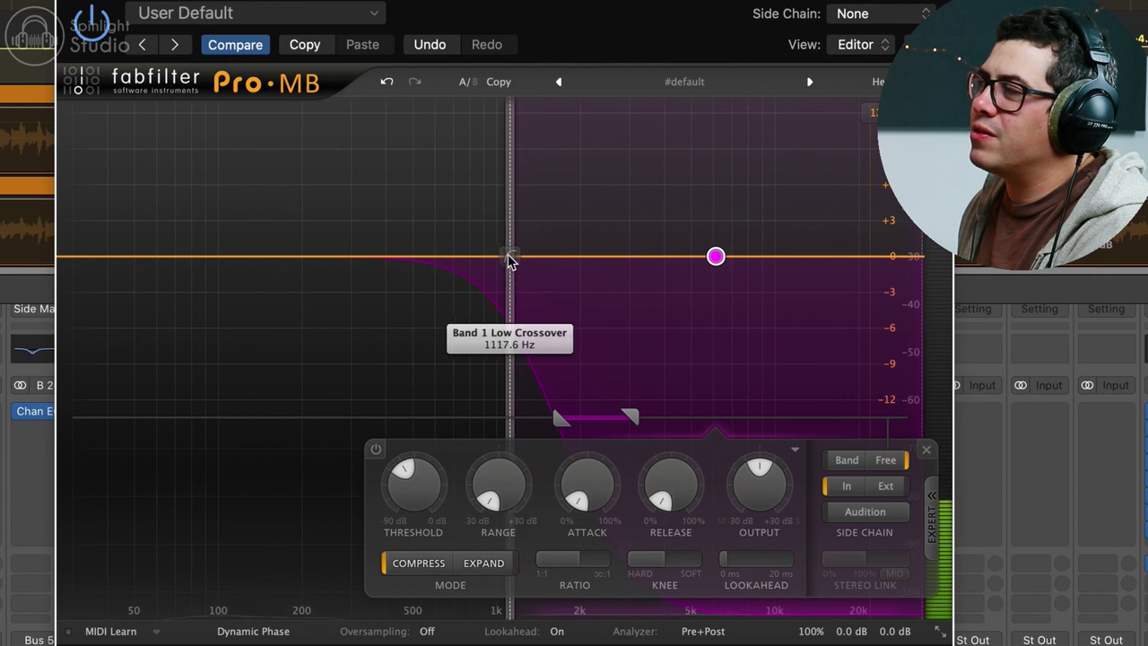
pyautogui.moveTo(508, 261); pyautogui.dragTo(504, 258)
# Step: A/B the Pro-MB bypass during playback and nudge the low crossover to about 914 Hz
pyautogui.press('space')
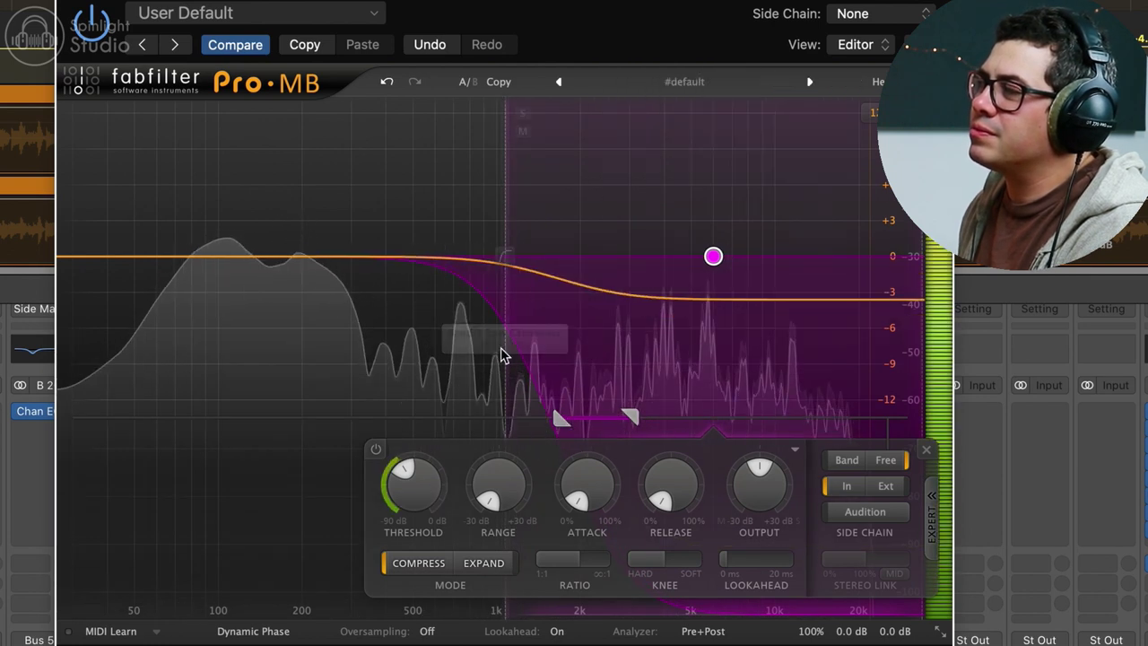
pyautogui.press('space')
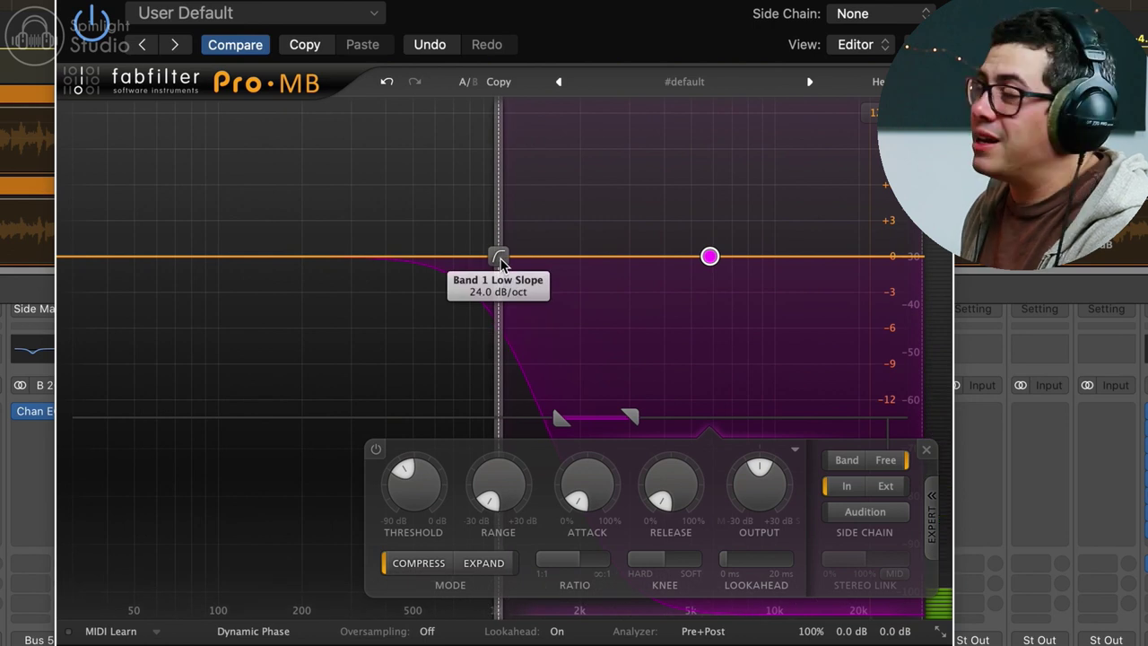
pyautogui.press('space')
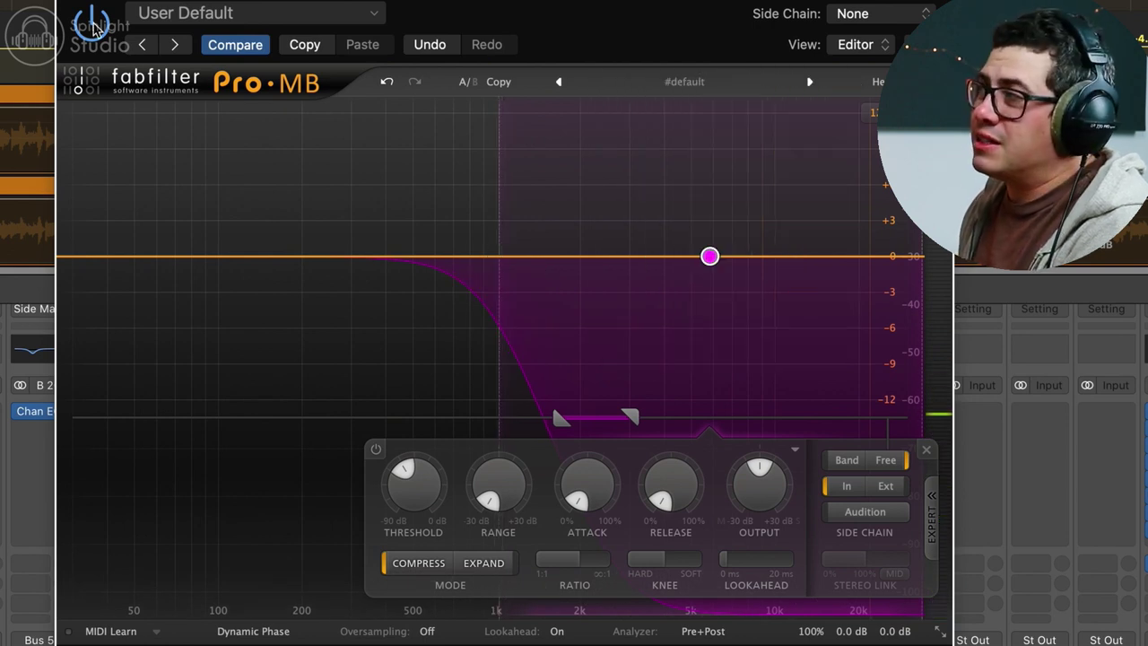
pyautogui.click(94, 23)
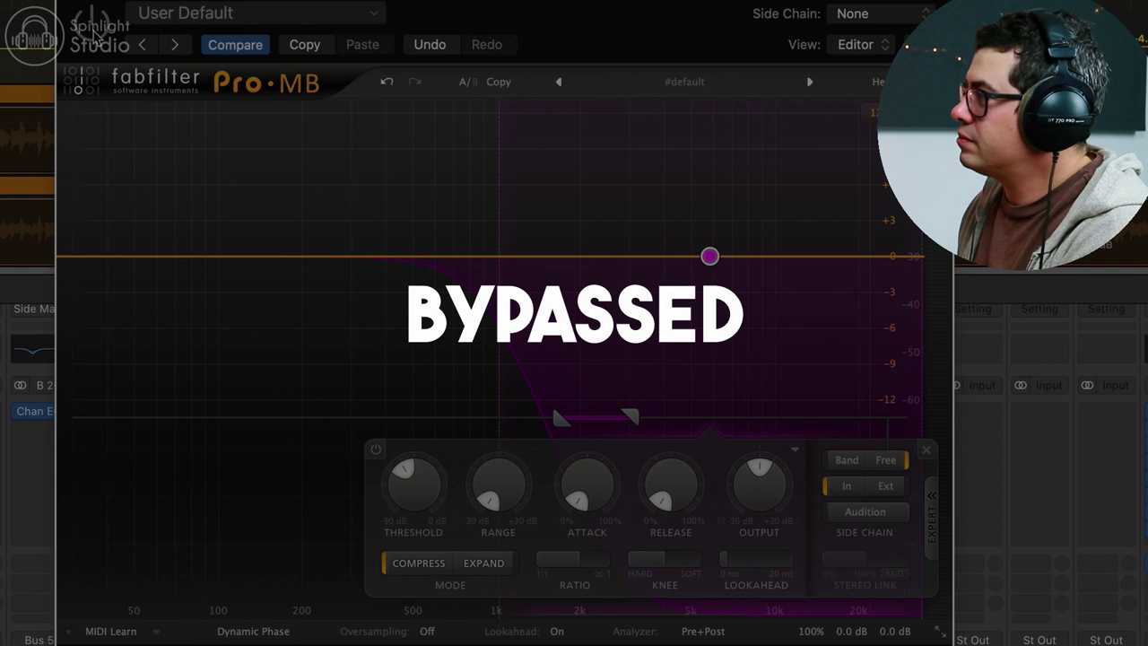
pyautogui.click(95, 31)
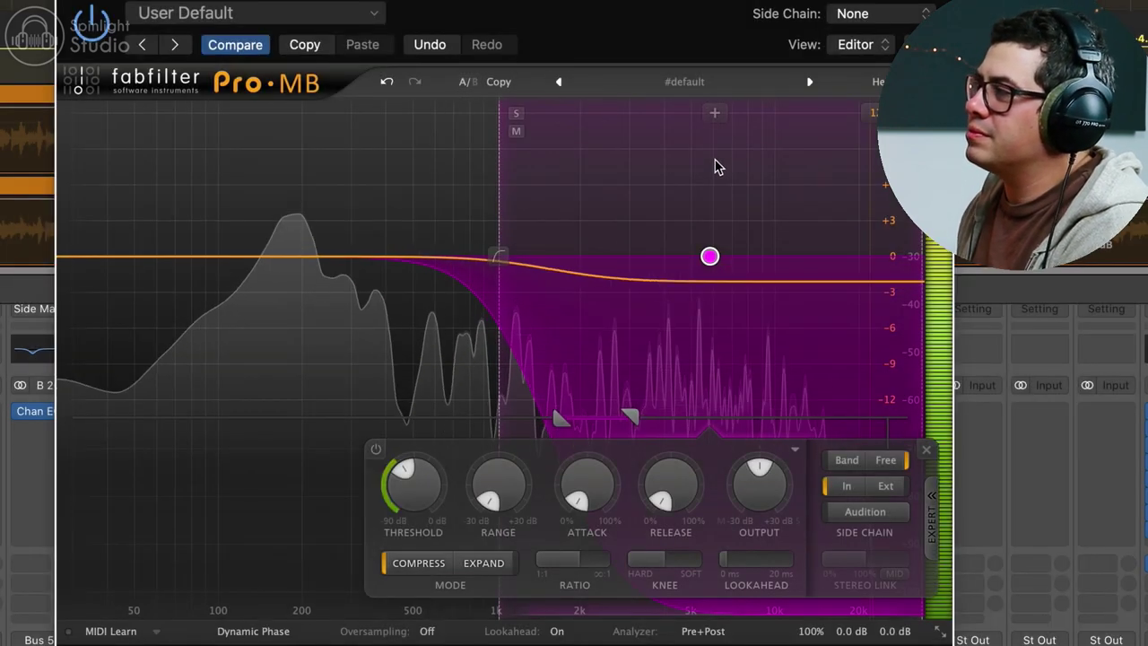
pyautogui.moveTo(496, 259); pyautogui.dragTo(488, 259)
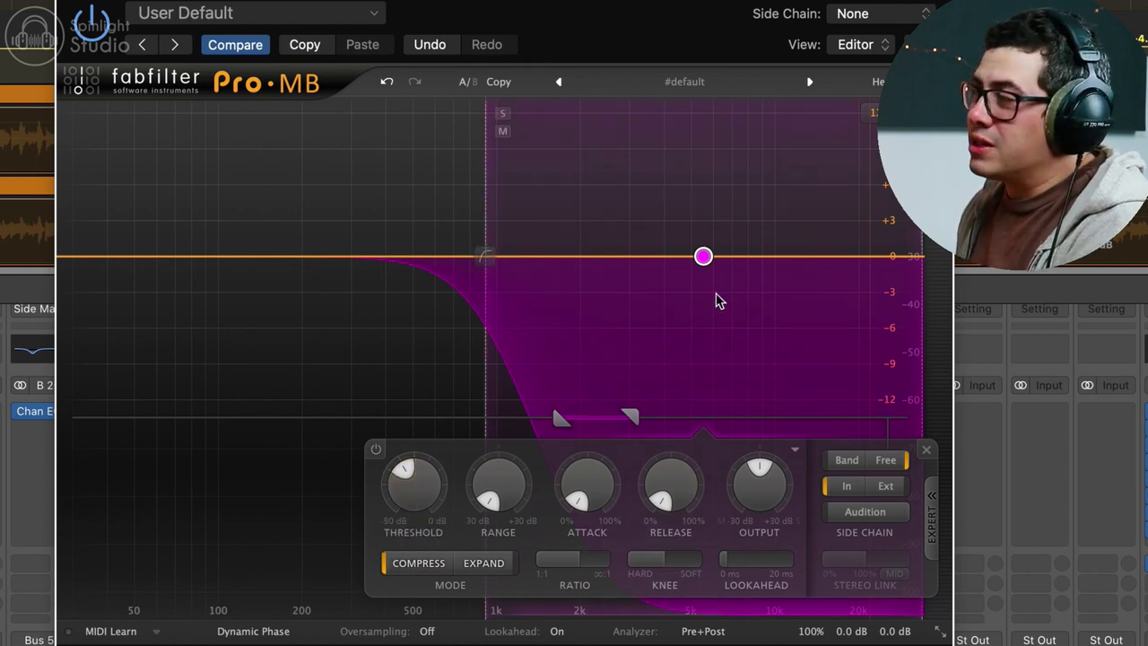
# Step: Play and stop the track to audition Band 1 compressing at a -36.35 dB threshold
pyautogui.press('space')
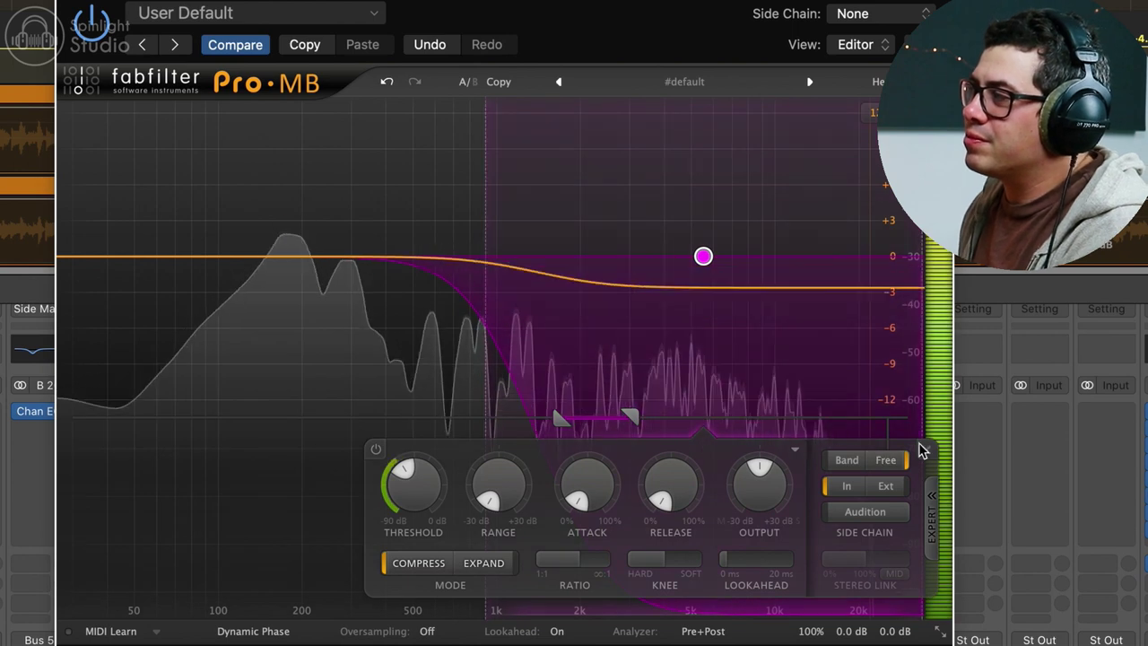
pyautogui.press('space')
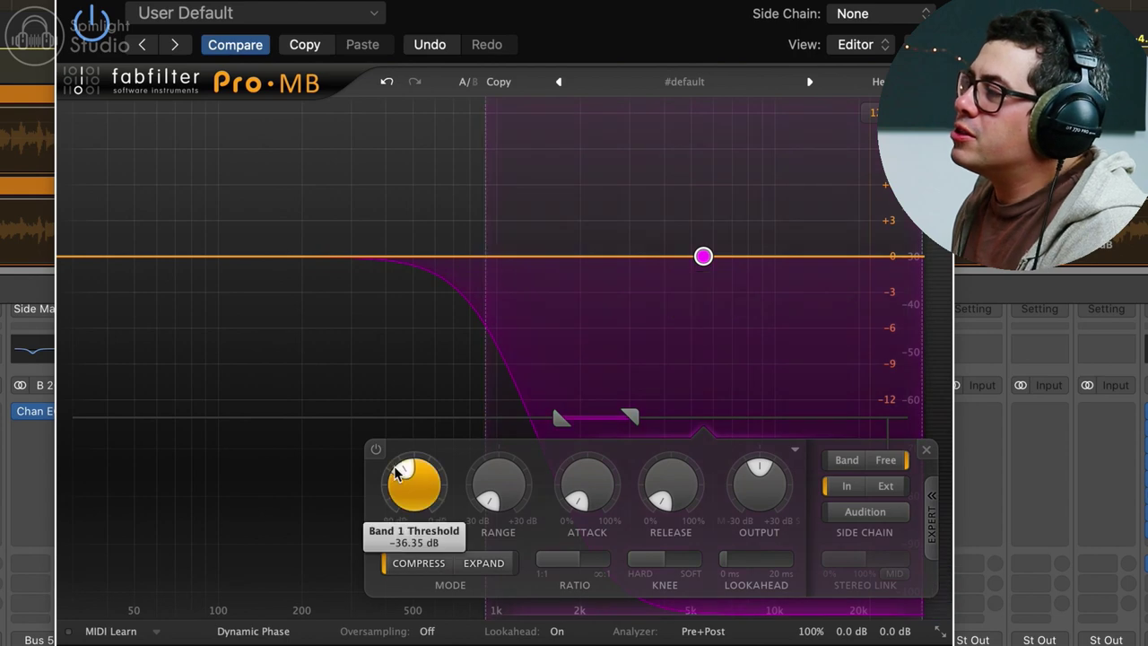
pyautogui.moveTo(400, 466)
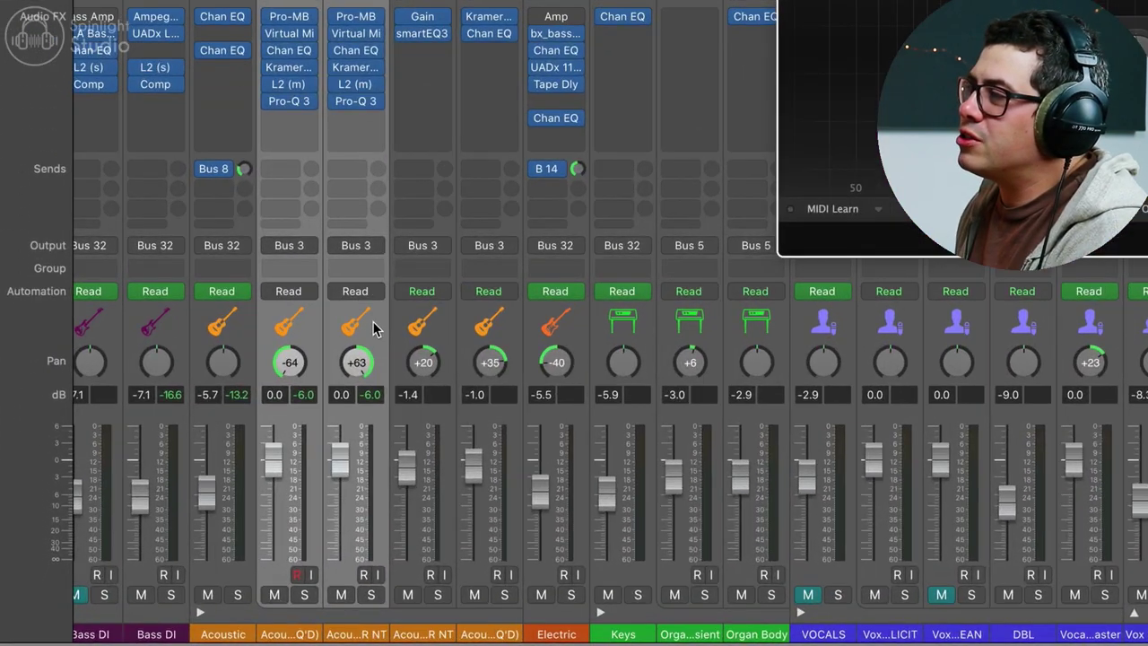
# Step: Set the Acoustic Picking R NT channel's automation mode to Touch
pyautogui.click(174, 487)
pyautogui.click(375, 296)
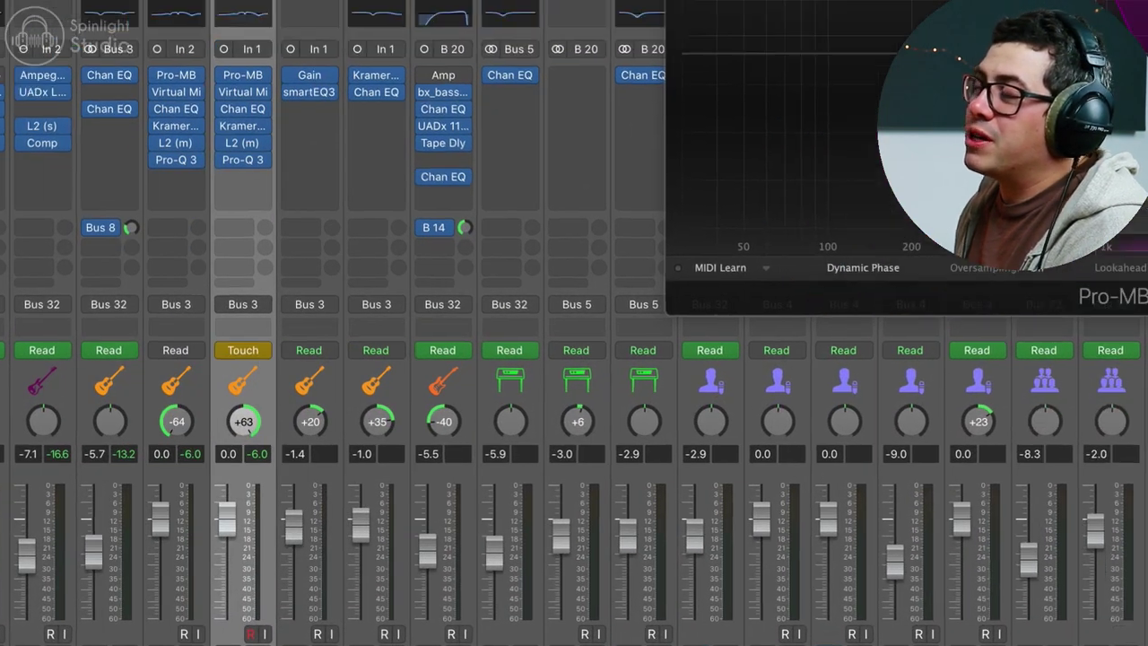
pyautogui.moveTo(577, 351)
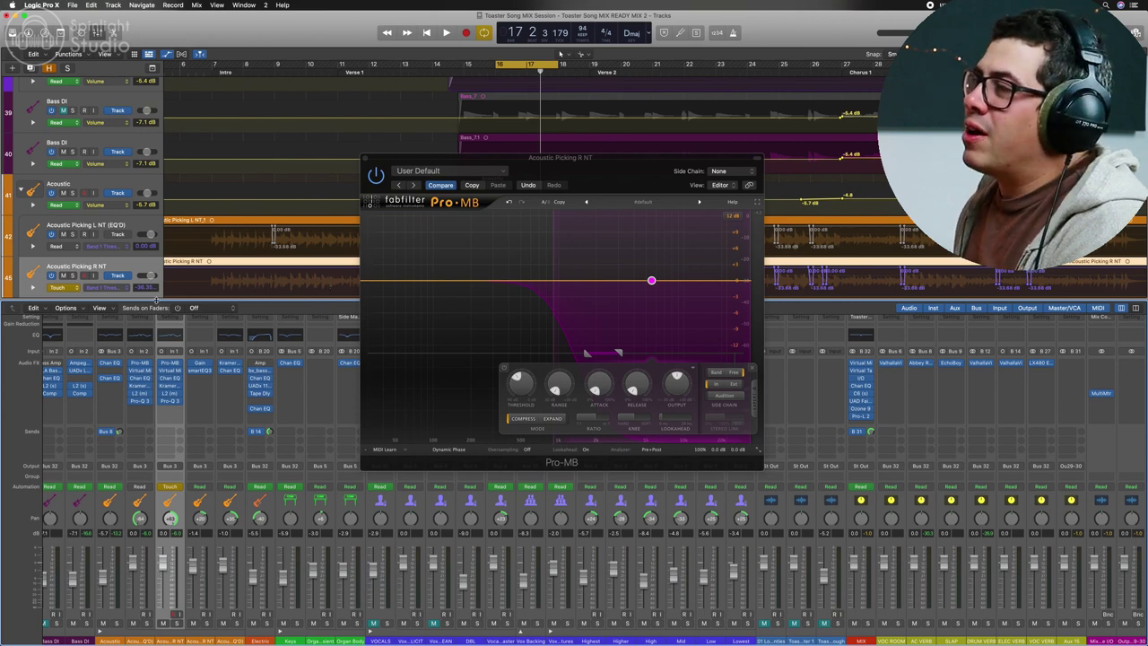
# Step: Close Pro-MB and show the track's '1 Pro-MB: Band 1 Threshold' automation lane
pyautogui.press('super+w')
pyautogui.click(124, 288)
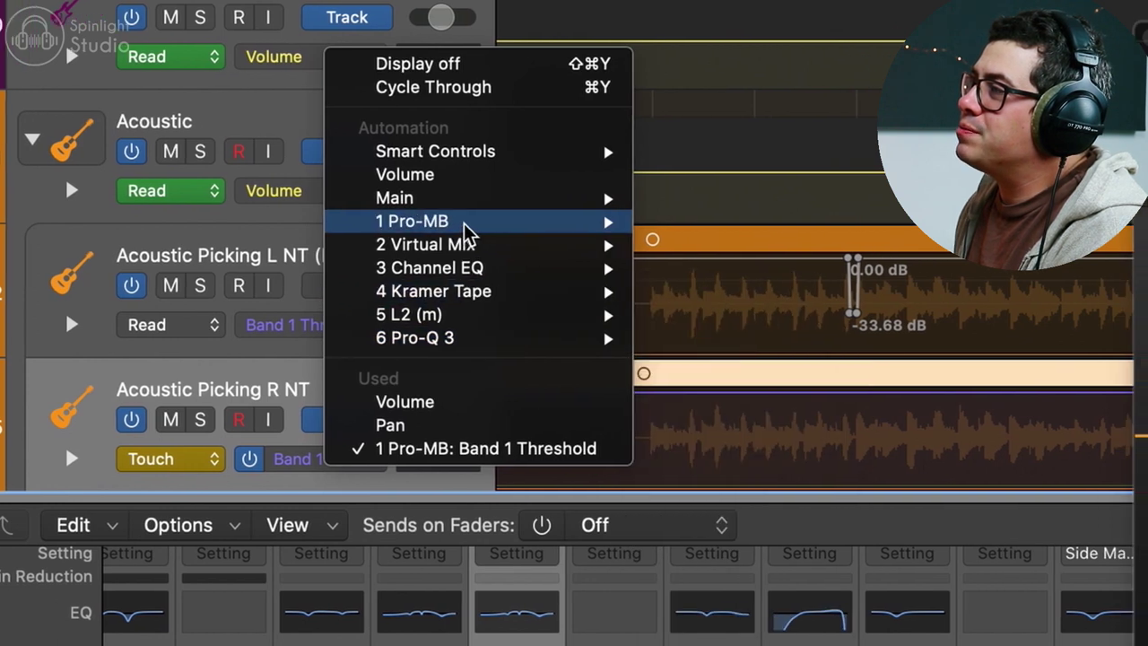
pyautogui.moveTo(489, 223)
pyautogui.moveTo(795, 253)
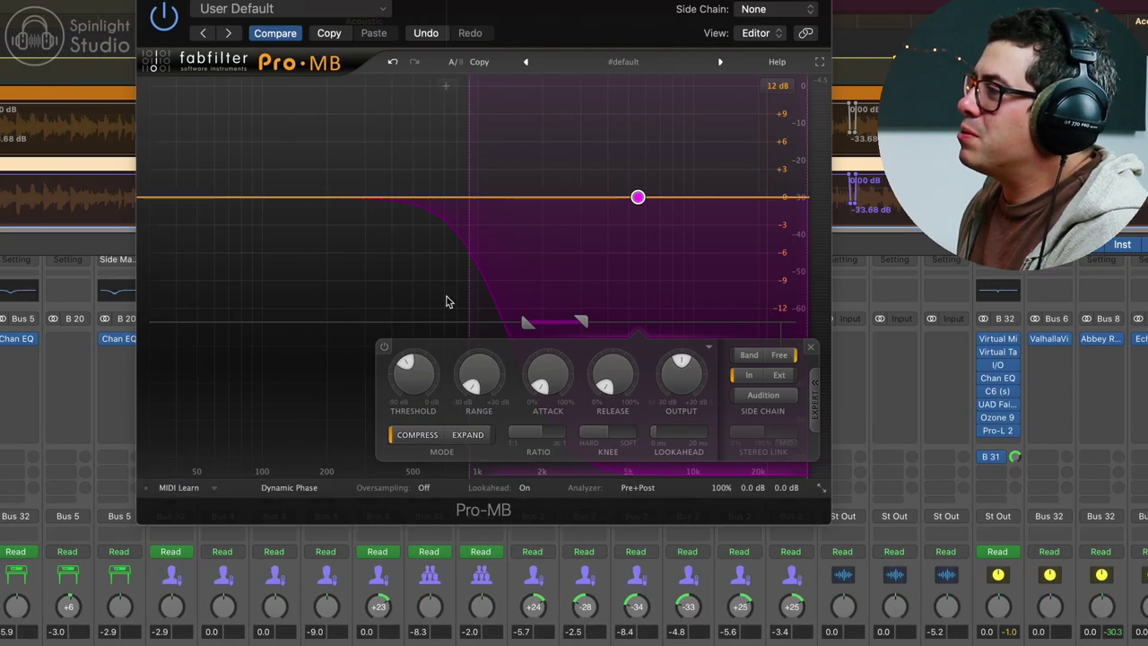
pyautogui.moveTo(411, 369)
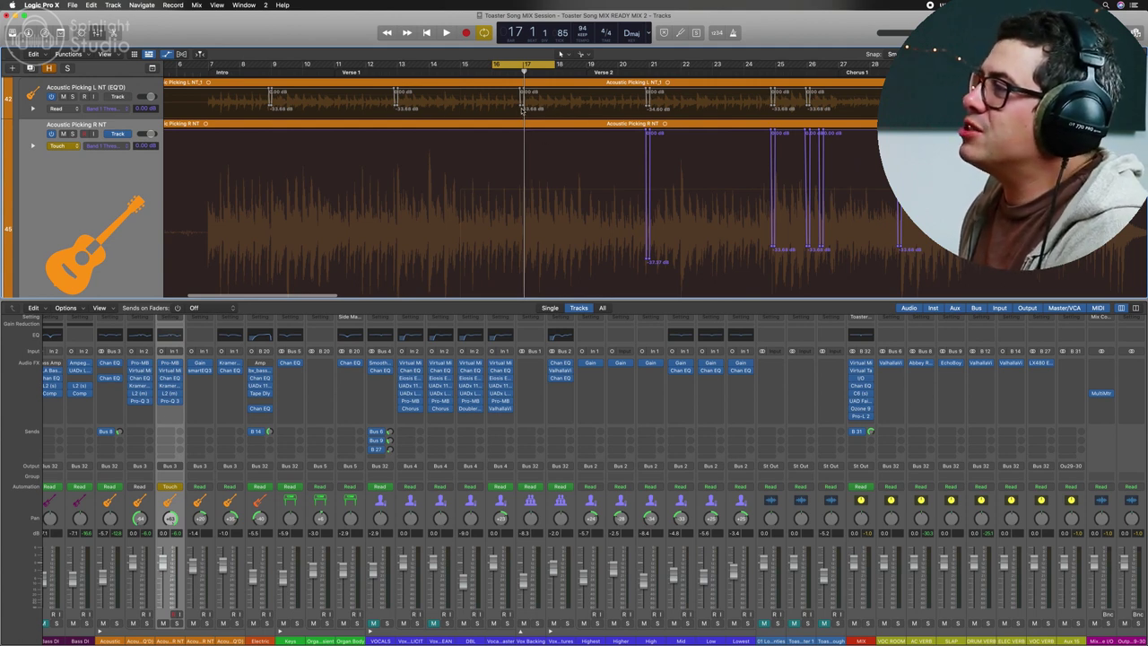
# Step: At bar 17, pull the threshold automation down to about -32 dB in a narrow dip around the squeak
pyautogui.press('super+Right')
pyautogui.press('super+Right')
pyautogui.press('super+Right')
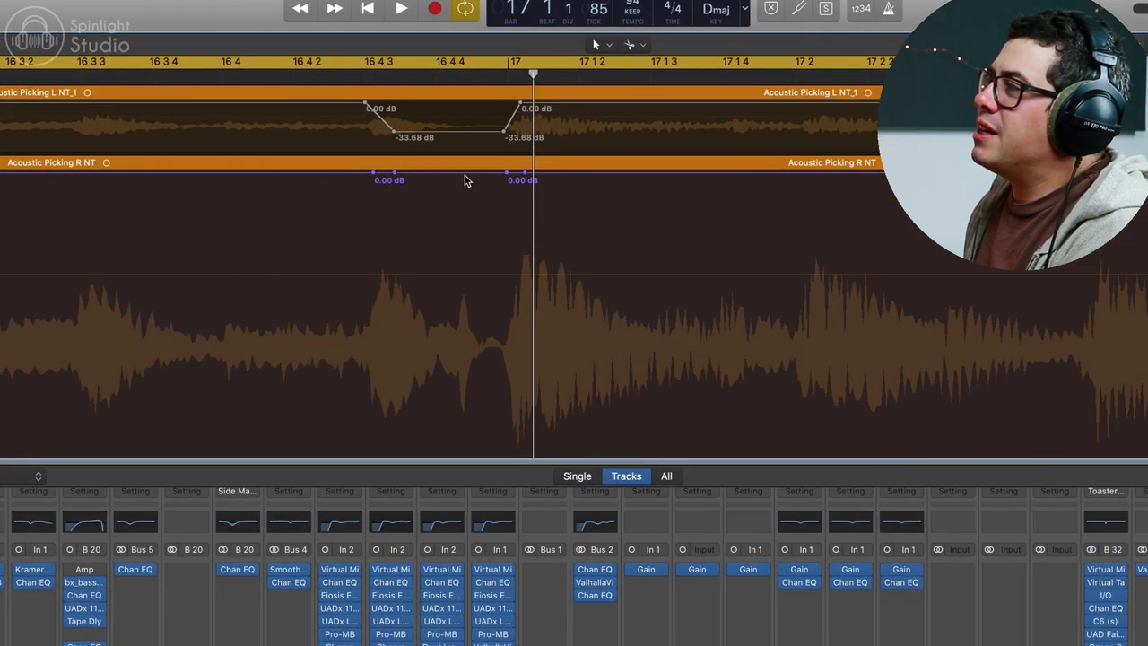
pyautogui.moveTo(465, 181); pyautogui.dragTo(467, 378)
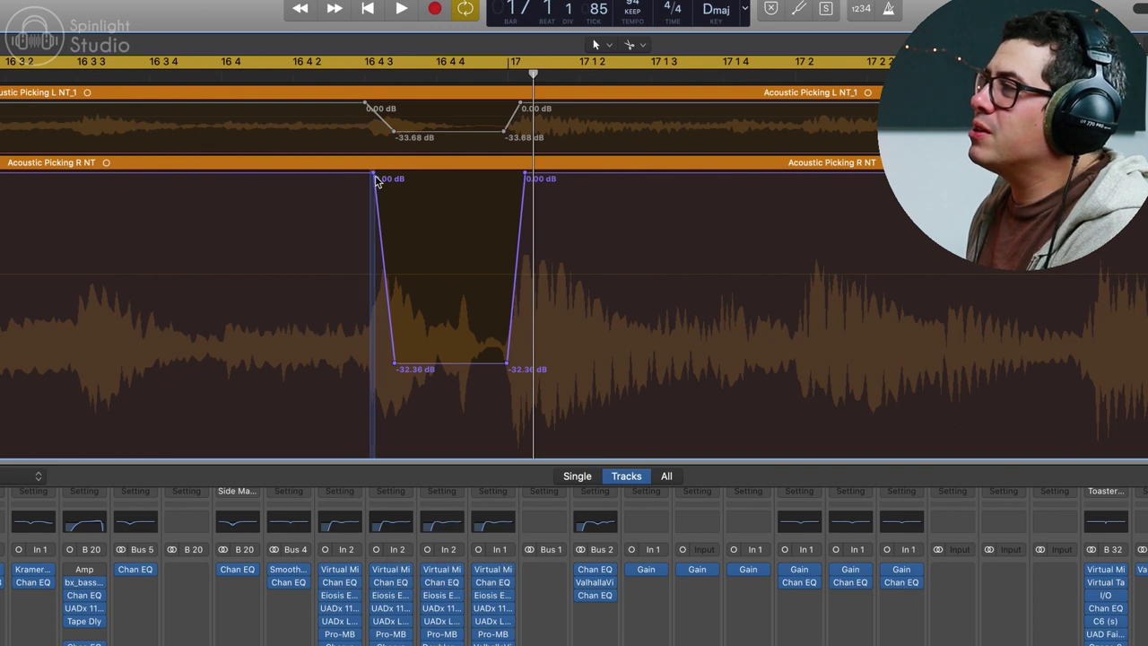
pyautogui.moveTo(394, 366); pyautogui.dragTo(409, 367)
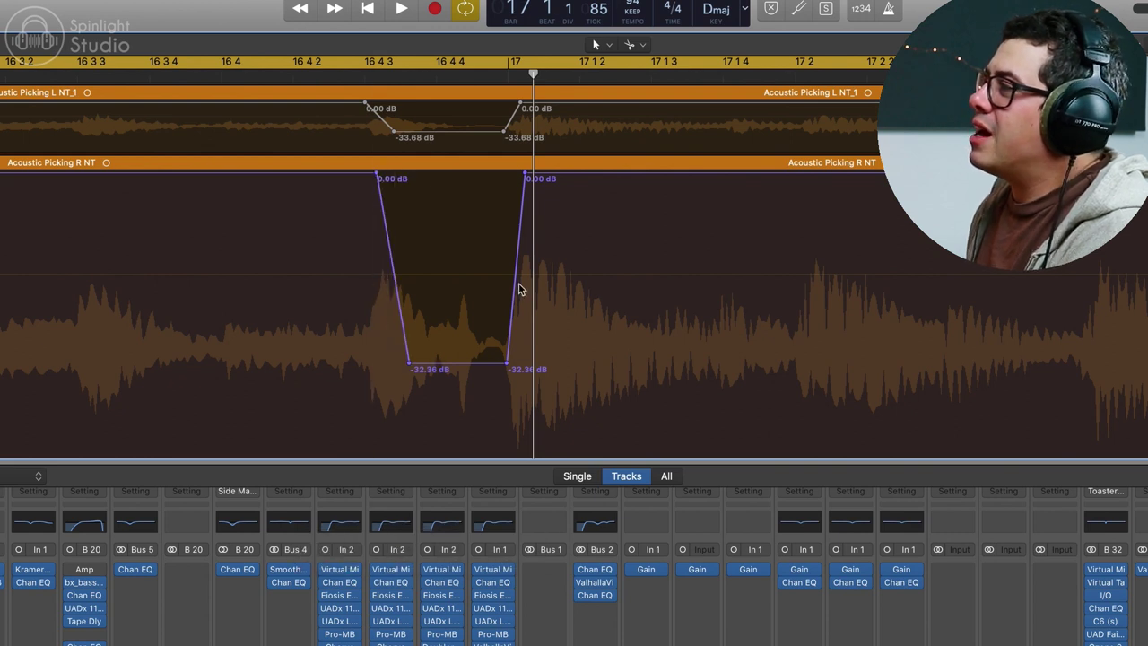
pyautogui.moveTo(525, 178); pyautogui.dragTo(517, 178)
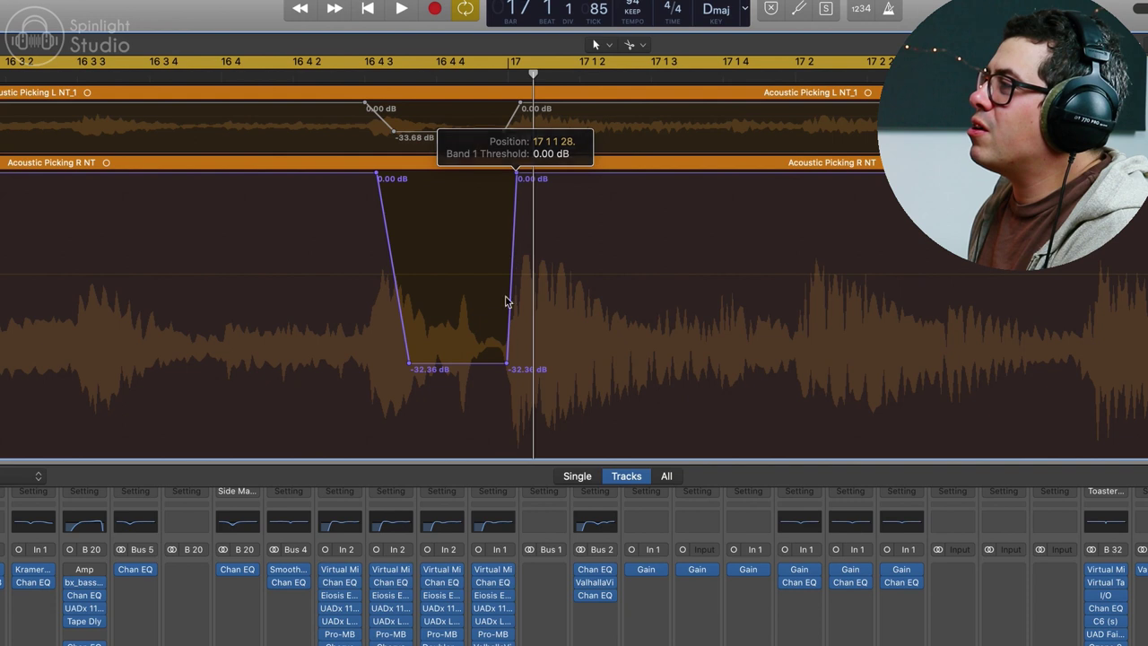
pyautogui.moveTo(507, 364); pyautogui.dragTo(503, 364)
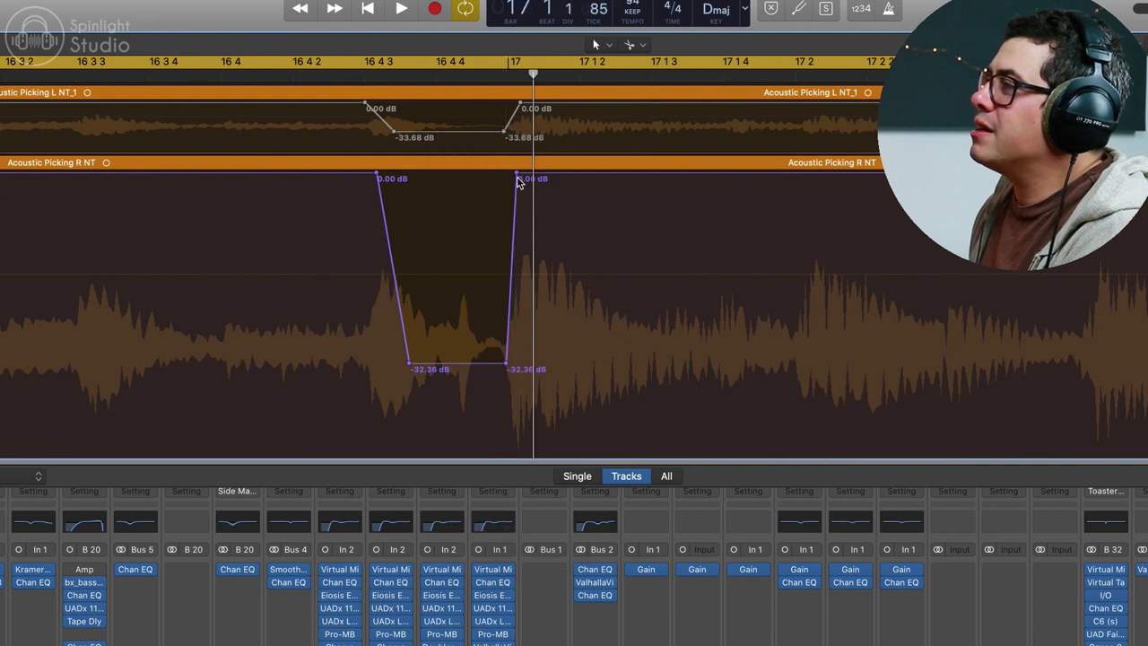
# Step: Deepen the threshold dip to -40.67 dB and play the passage to check it
pyautogui.press('super+Left')
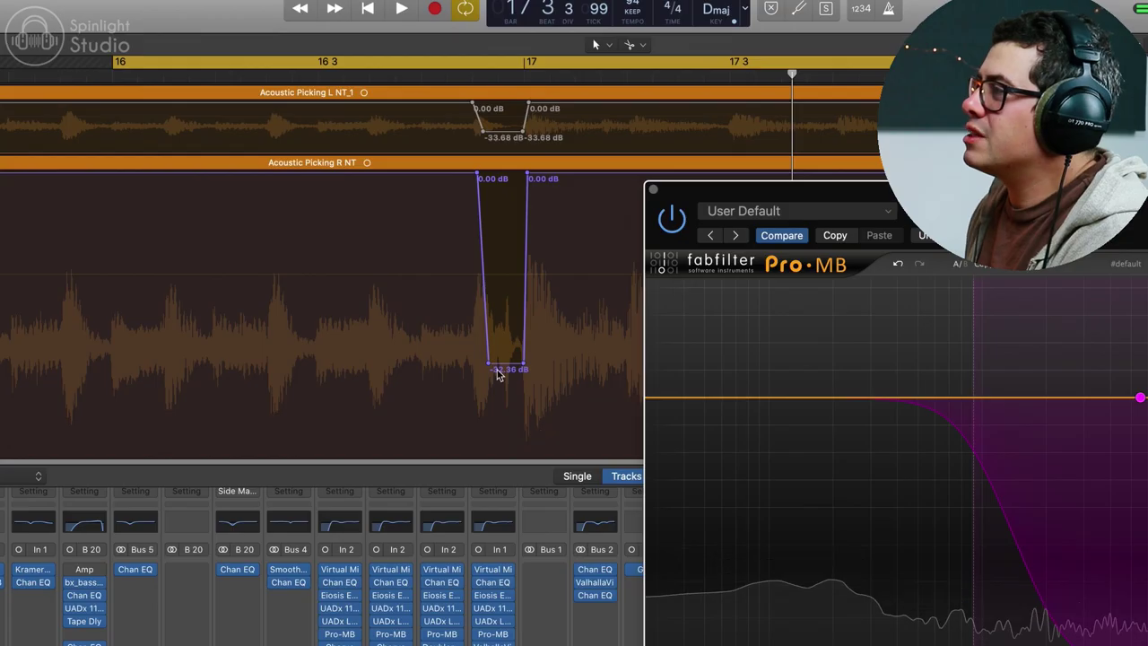
pyautogui.moveTo(498, 369); pyautogui.dragTo(509, 422)
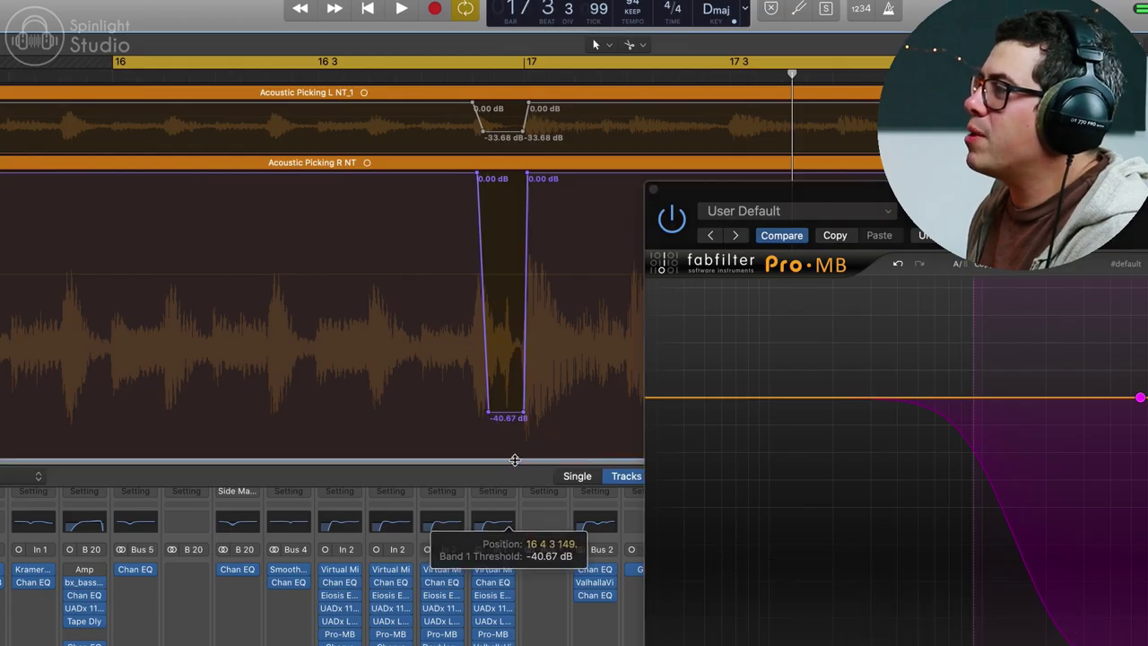
pyautogui.press('space')
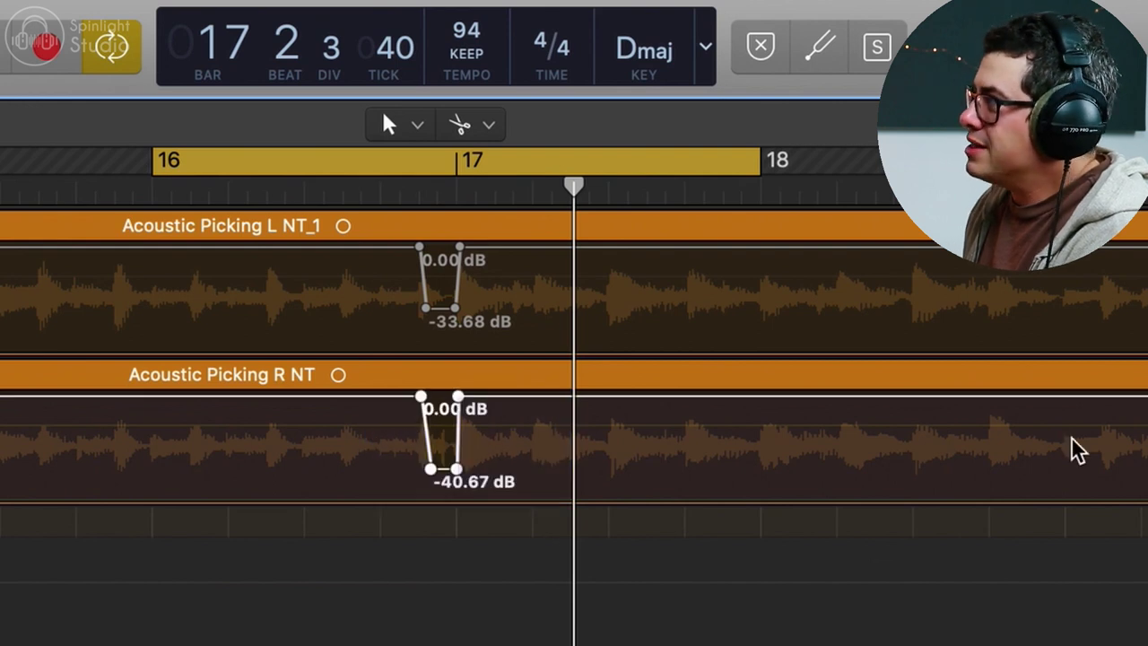
pyautogui.hscroll(5, 1071, 448)
pyautogui.click(756, 134)
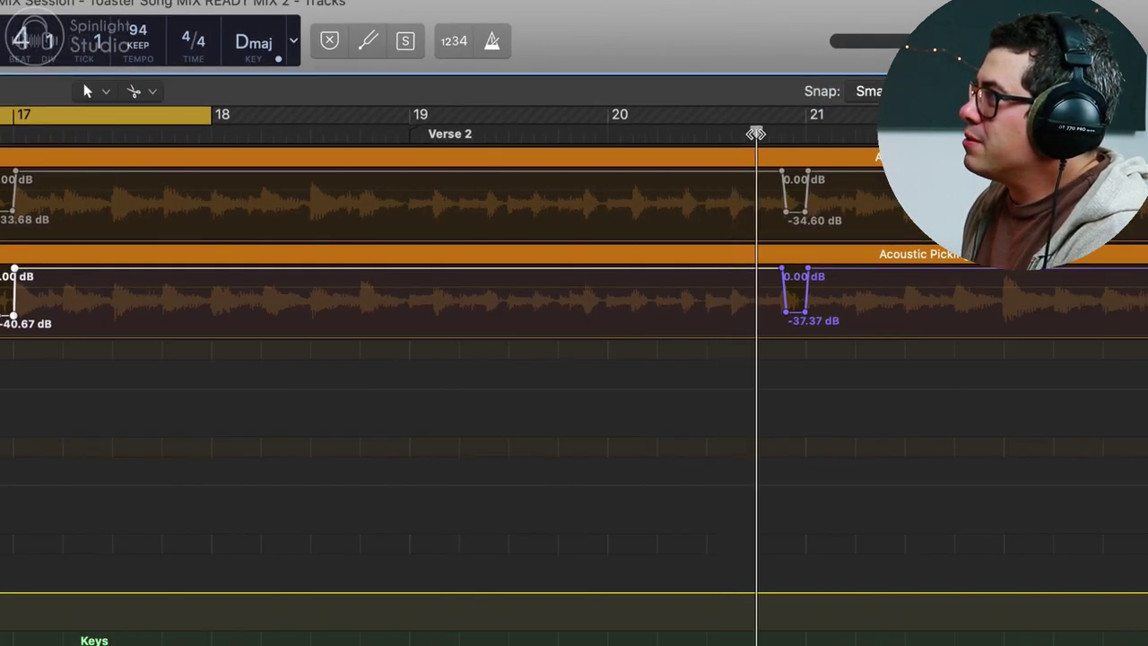
pyautogui.moveTo(756, 133); pyautogui.dragTo(693, 134)
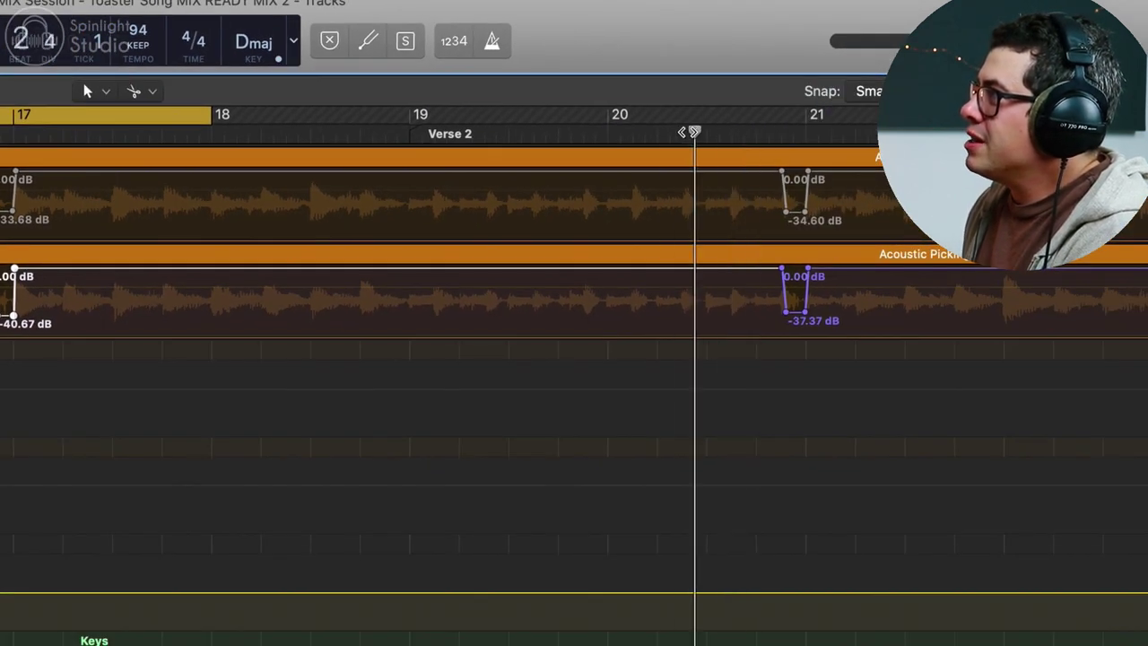
pyautogui.press('super+v')
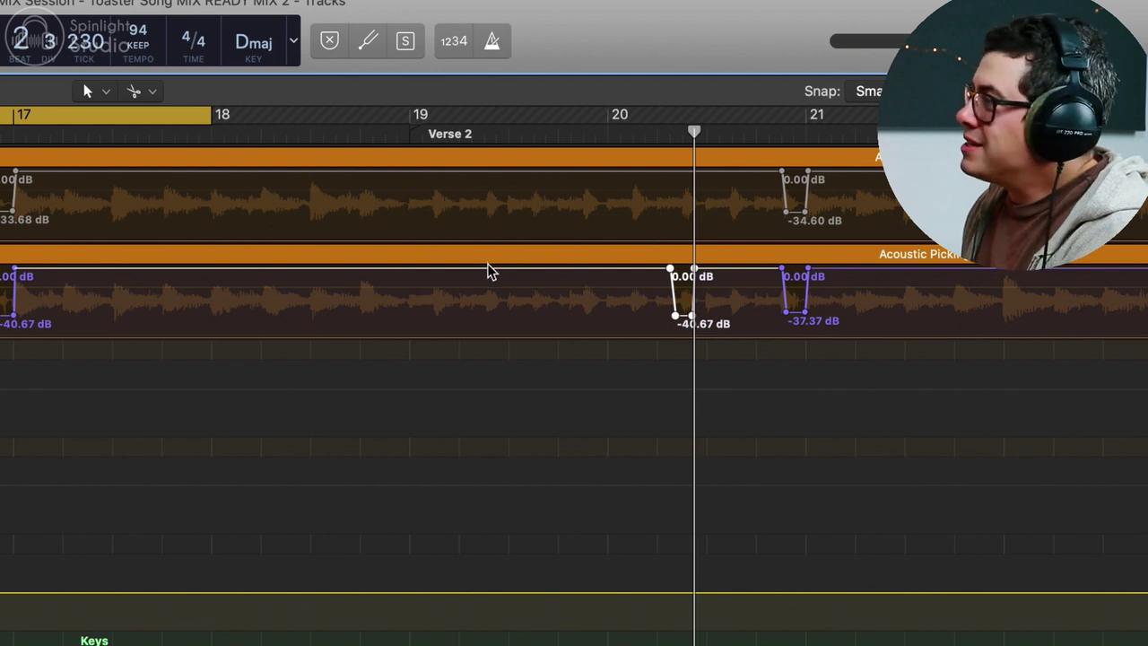
pyautogui.moveTo(683, 321); pyautogui.dragTo(687, 320)
pyautogui.press('Delete')
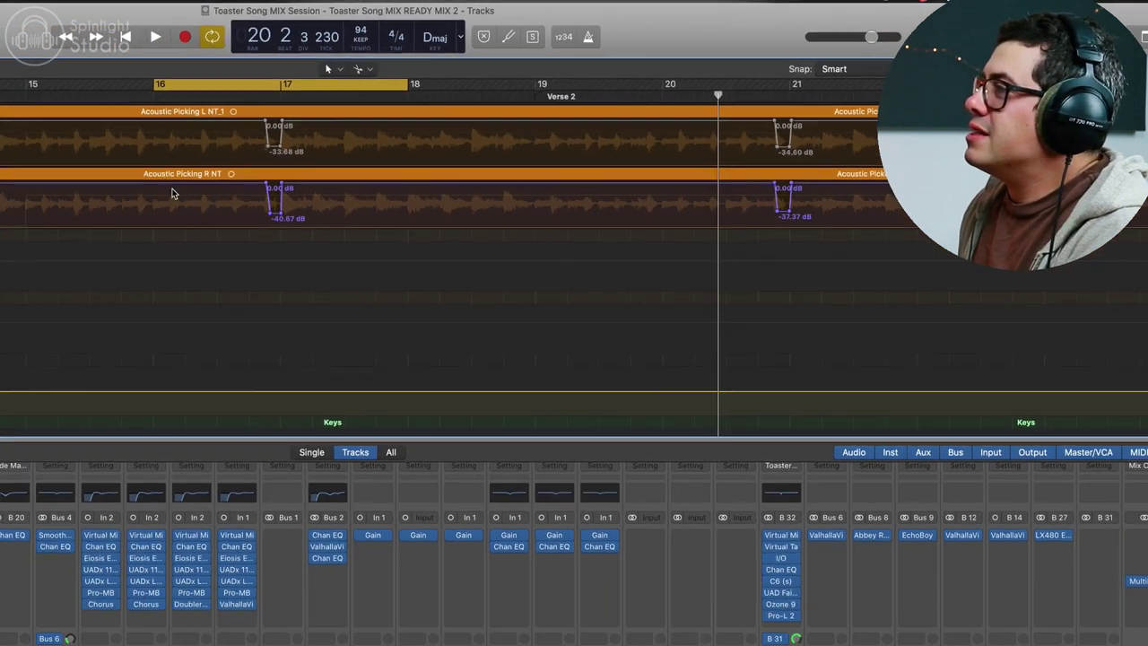
pyautogui.hscroll(10, 130, 284)
pyautogui.hscroll(10, 388, 179)
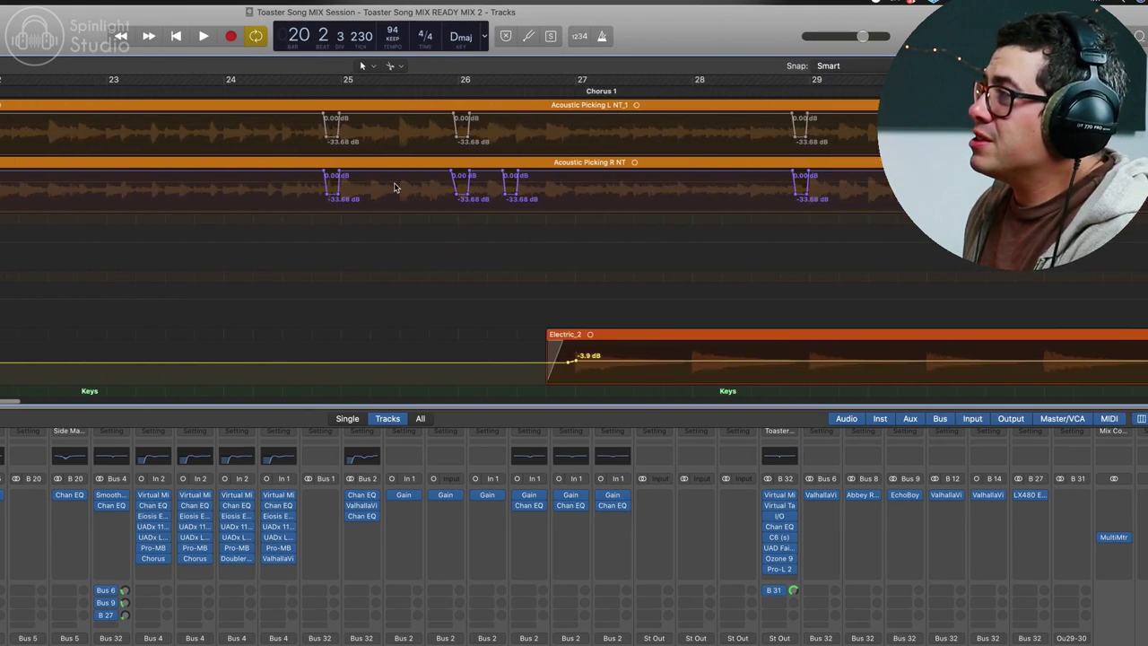
pyautogui.hscroll(10, 527, 184)
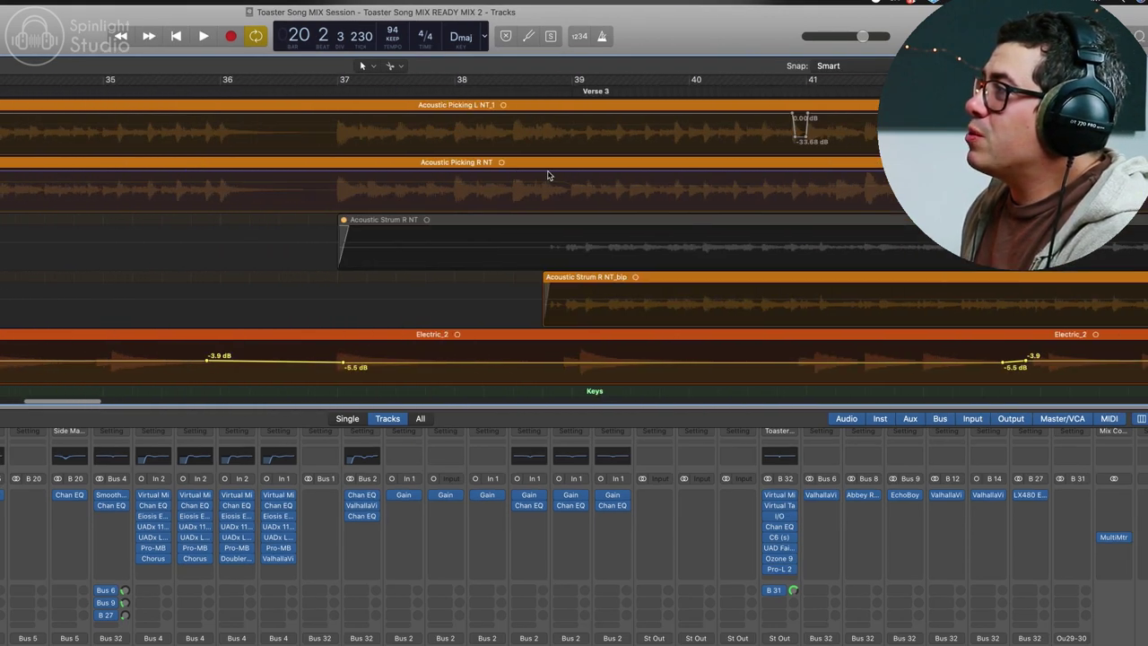